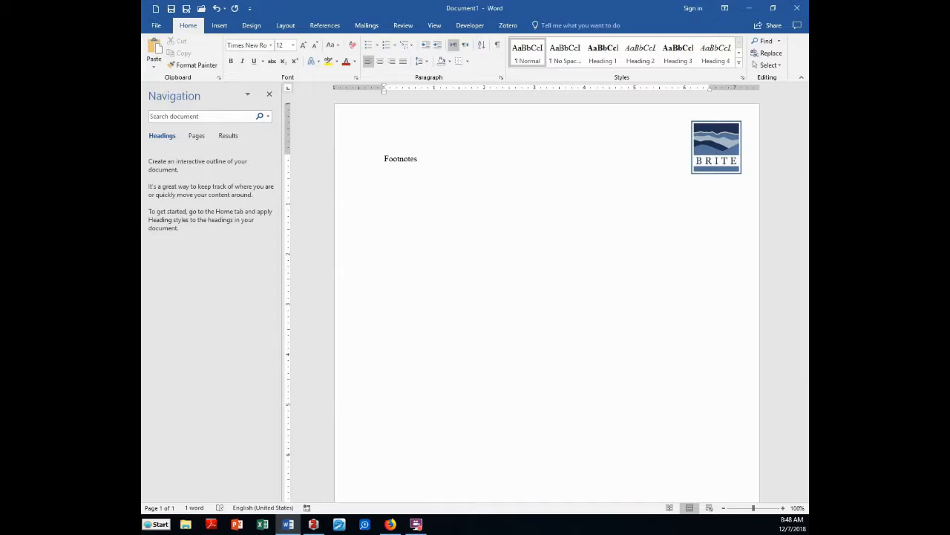
Add a 'Zotero' line below Footnotes and place the cursor at the end of Footnotes
type("Zotero")
left_click(439, 153)
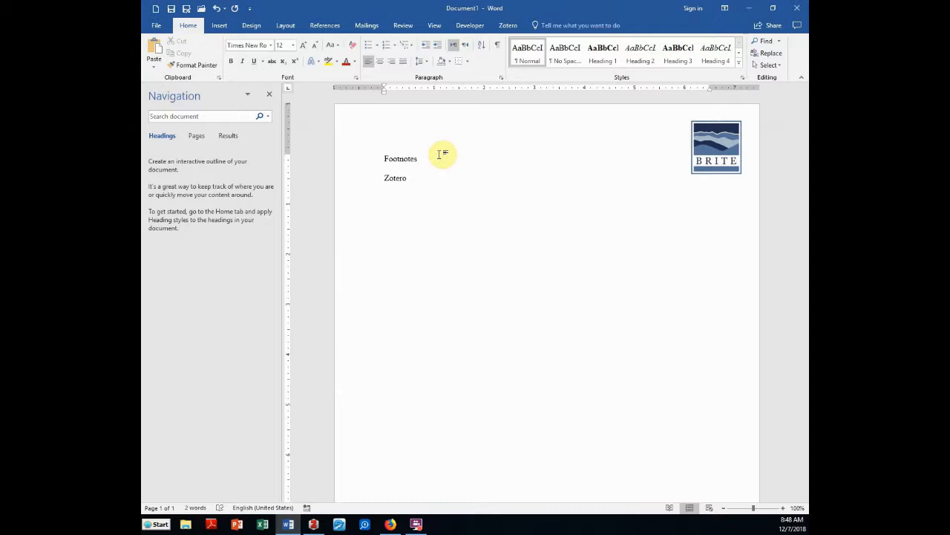
Insert footnote 1 after 'Footnotes' through the Footnote and Endnote dialog (Alt, I, N)
key("alt")
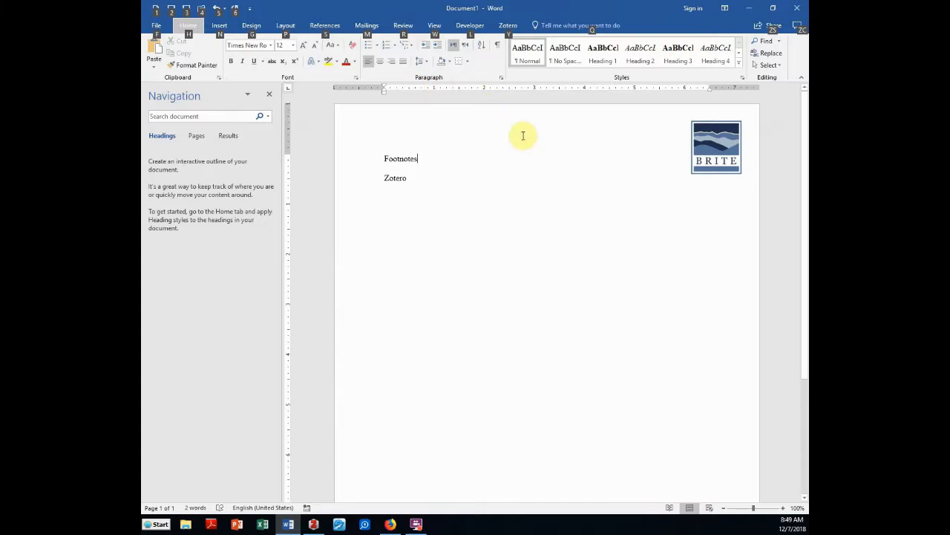
key("i")
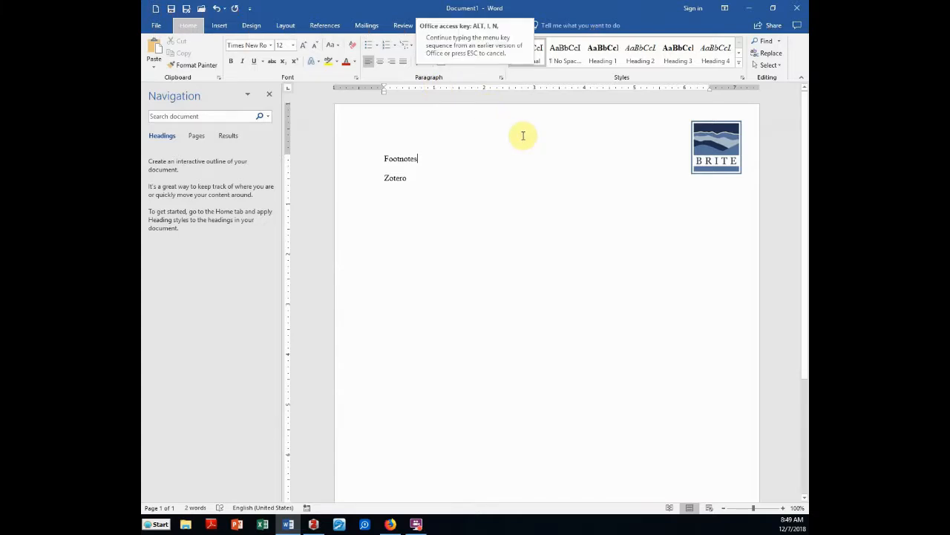
key("n")
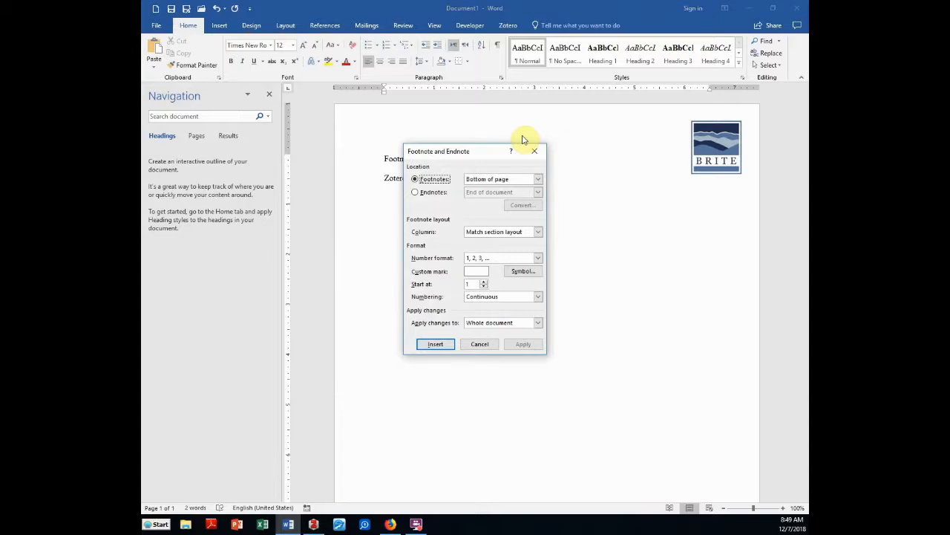
key("Return")
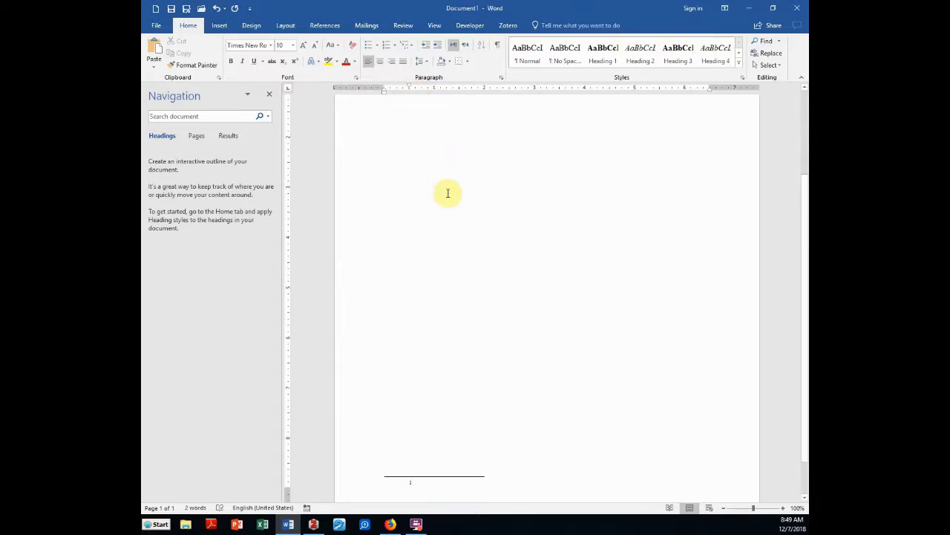
Enter 'Content note' as the text of footnote 1
scroll(461, 233, "up", 5)
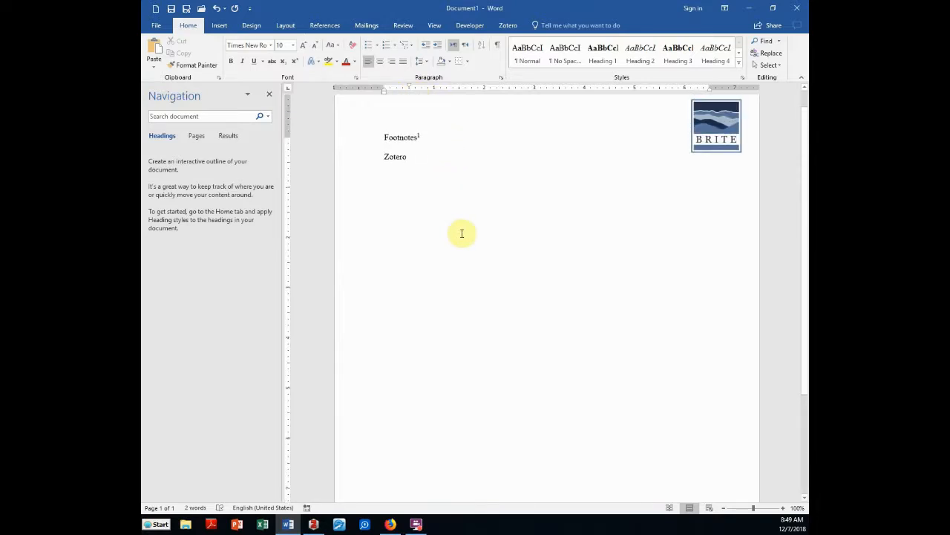
scroll(461, 232, "down", 6)
scroll(461, 232, "down", 1)
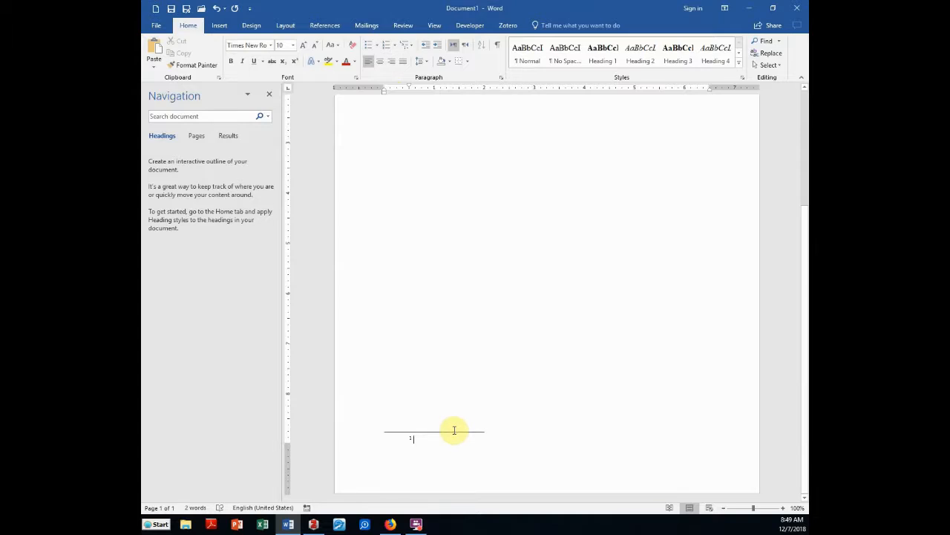
type("Conte")
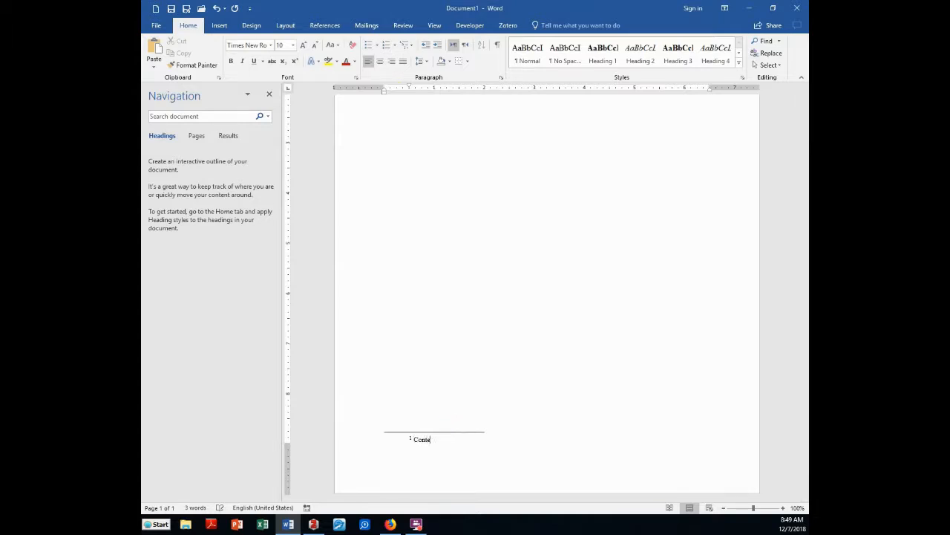
type("nt note.")
Return to the body text with the cursor right after 'Zotero'
left_click(557, 357)
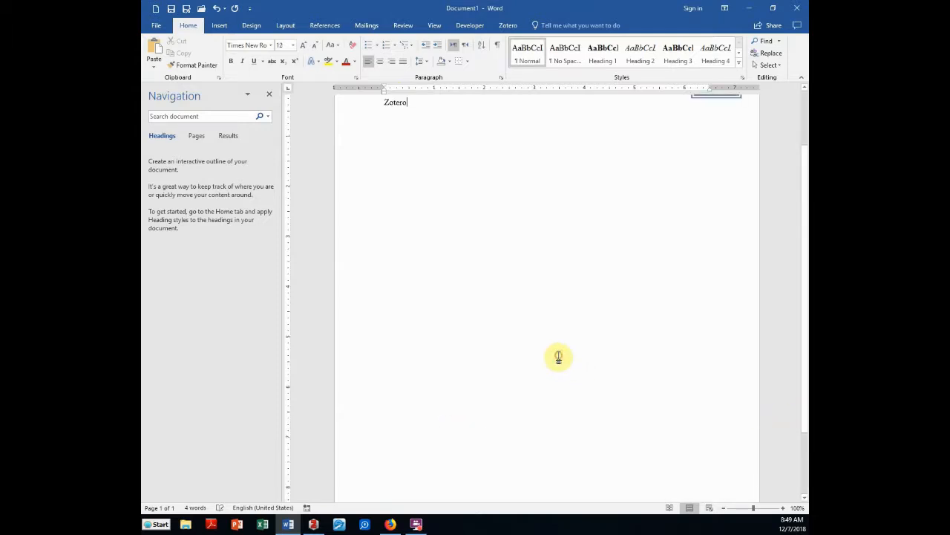
scroll(559, 355, "up", 1)
left_click(460, 146)
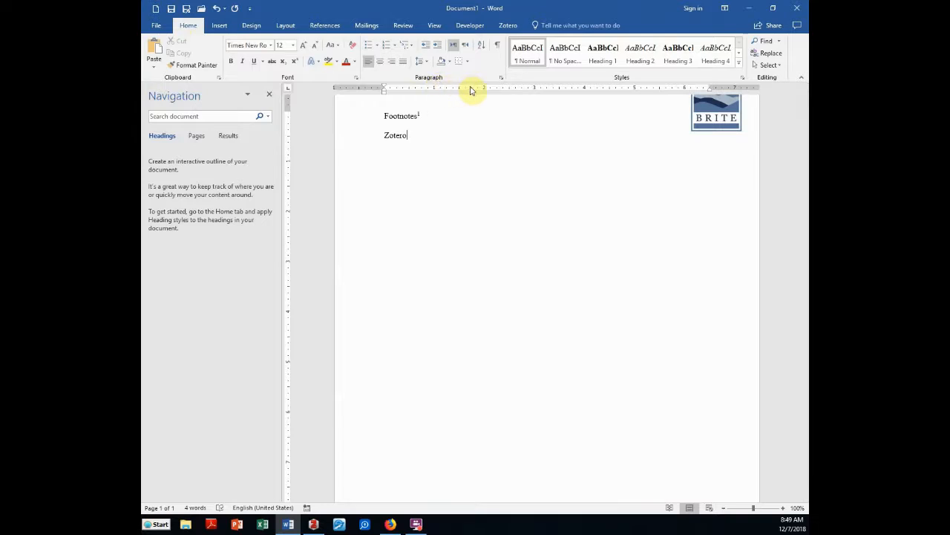
Start a Zotero citation after 'Zotero', setting Turabian 8th edition (full note) as footnotes
left_click(506, 25)
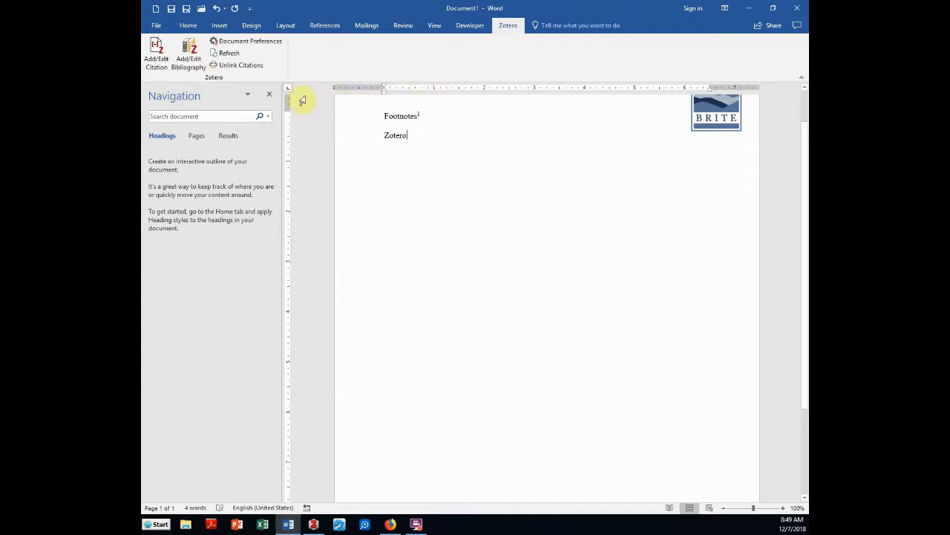
left_click(154, 60)
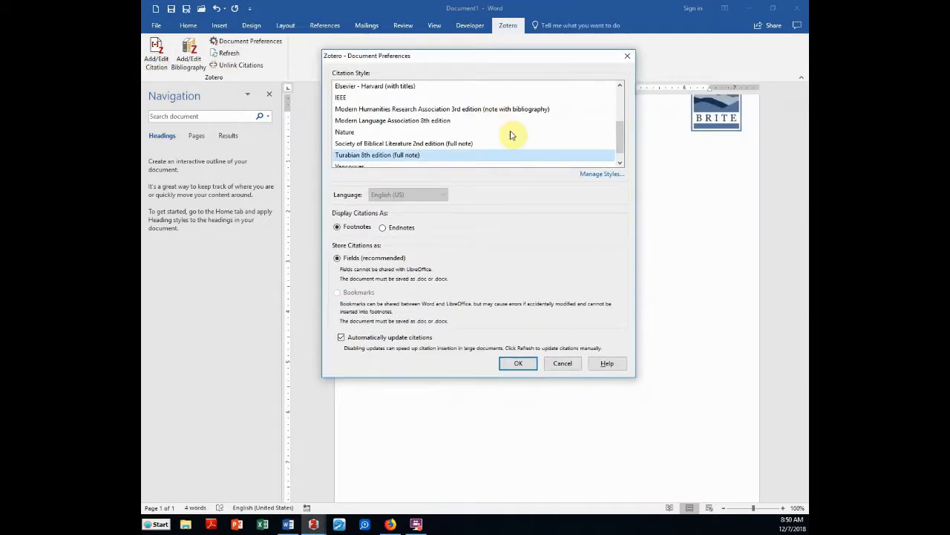
scroll(511, 134, "up", 2)
scroll(508, 125, "down", 3)
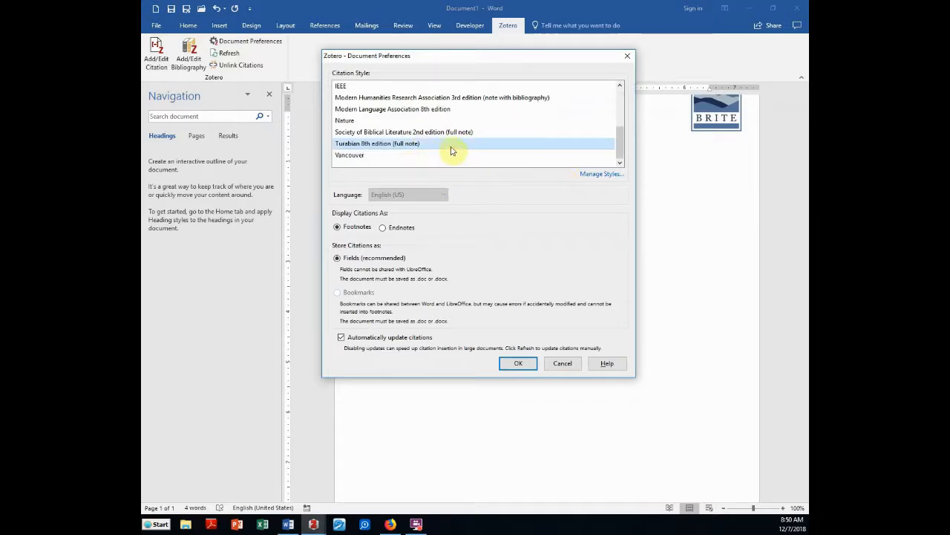
left_click(380, 133)
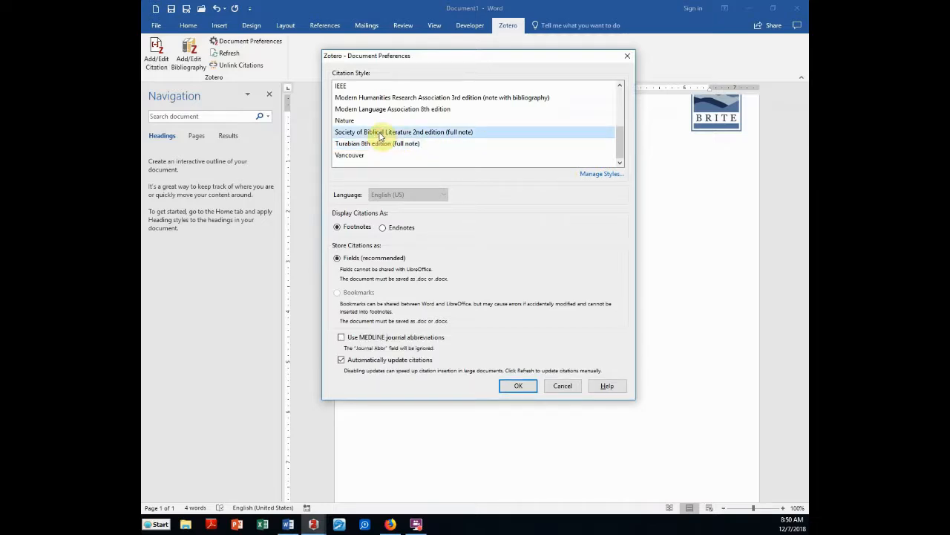
left_click(382, 144)
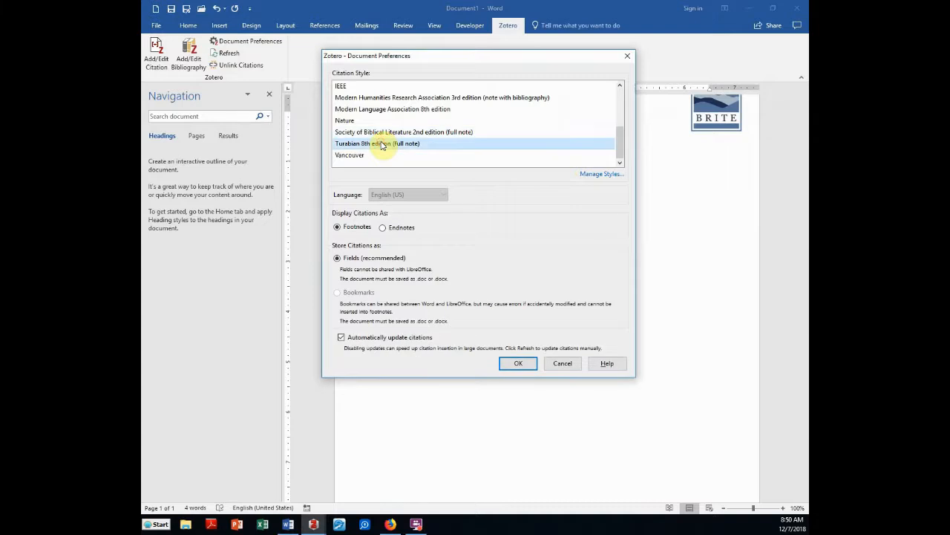
left_click(519, 363)
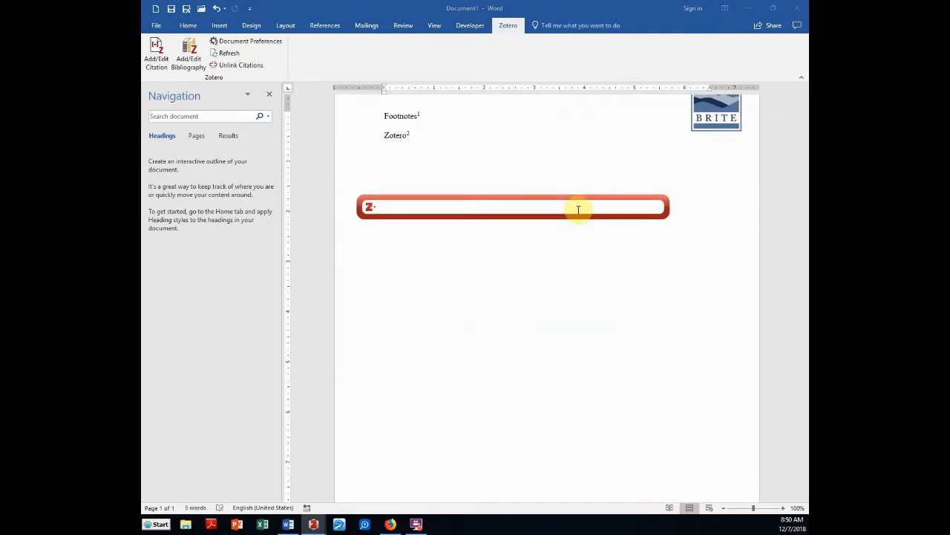
Cite Calvin's Institutes of the Christian Religion, page 223, as footnote 2 and view it
type("Calvin")
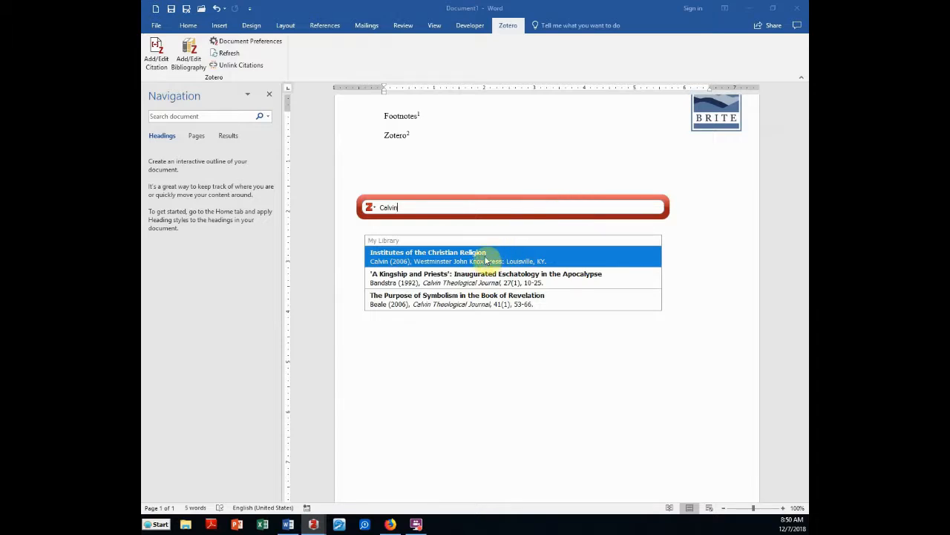
left_click(443, 260)
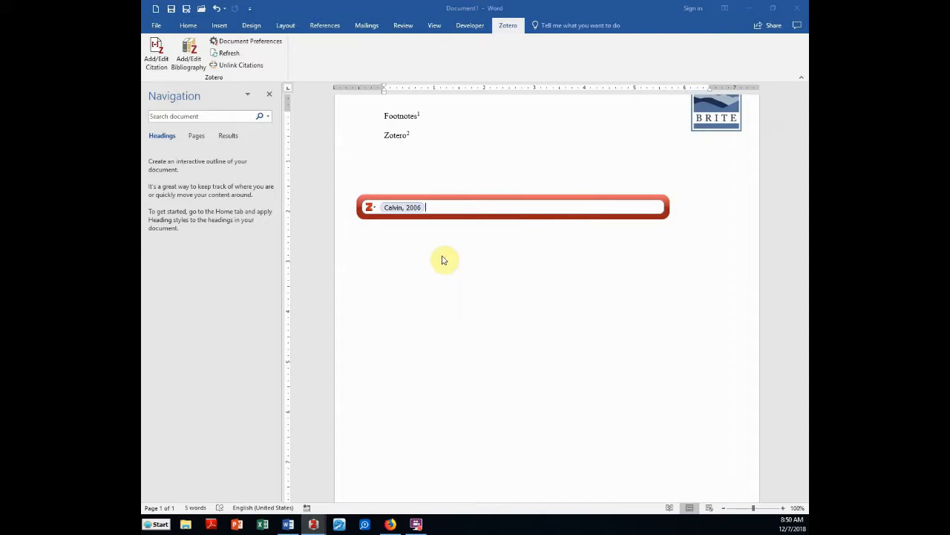
left_click(398, 208)
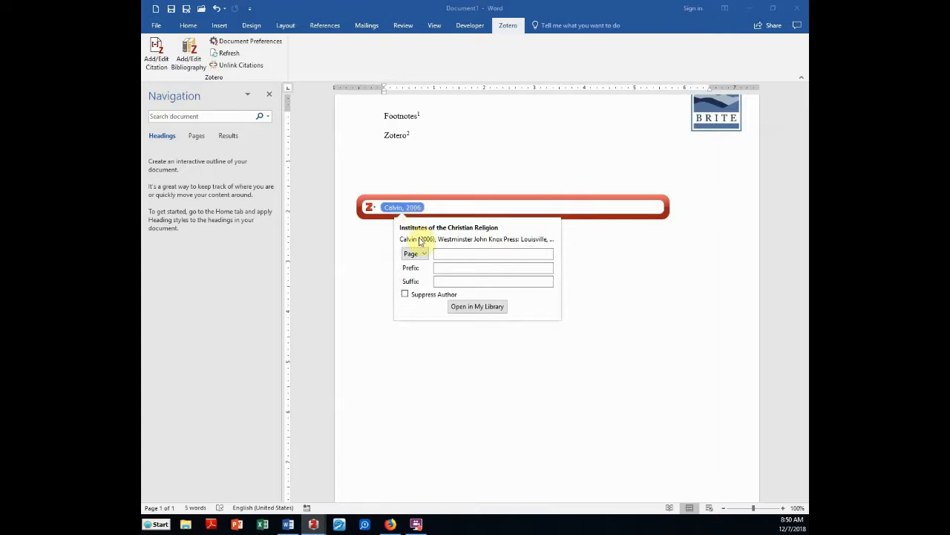
left_click(438, 254)
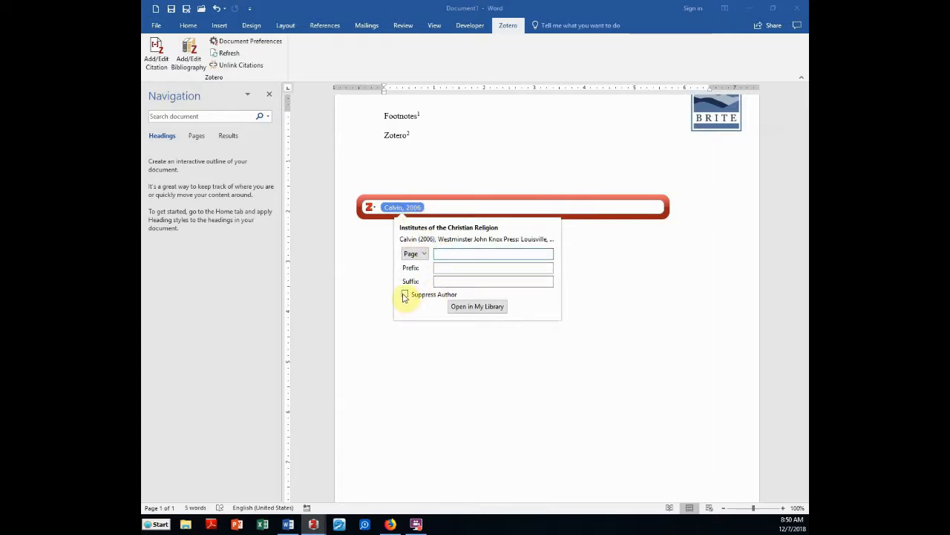
left_click(438, 210)
type(", ")
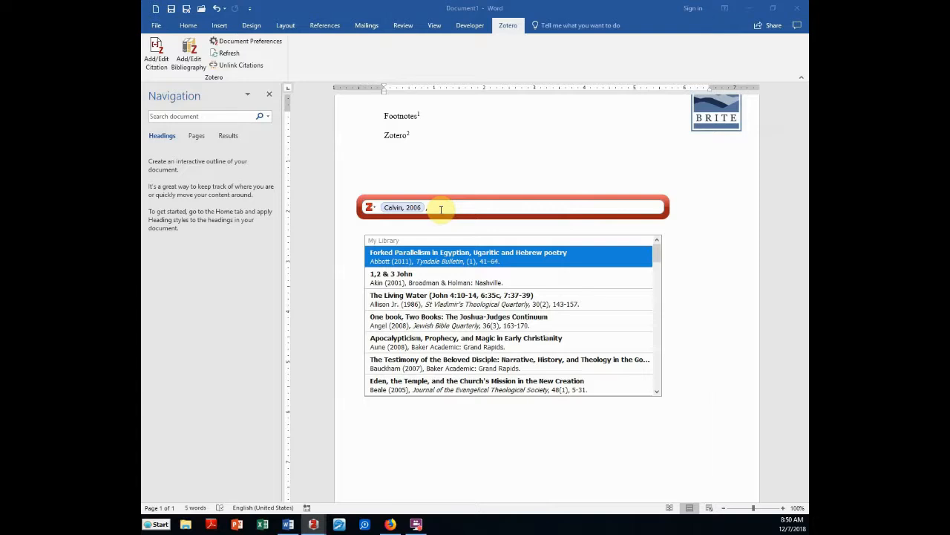
type("p. 223")
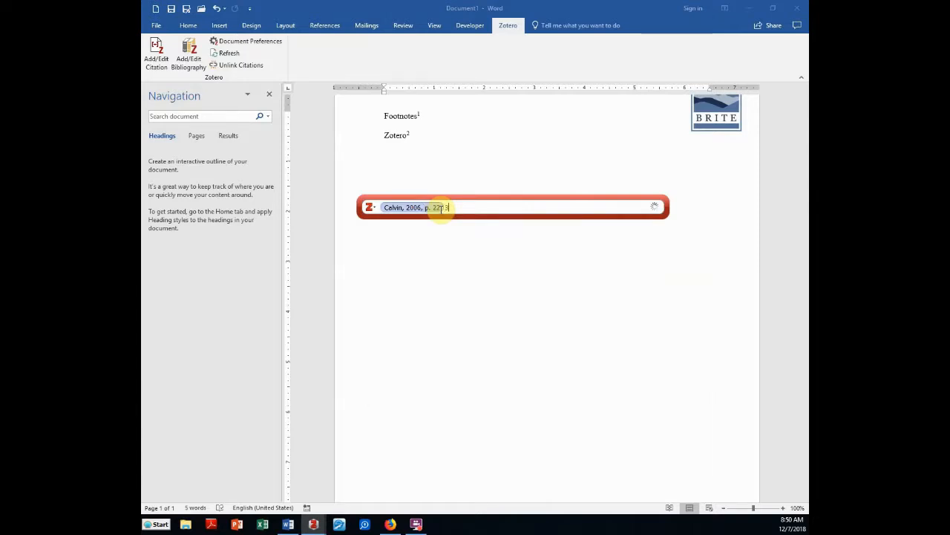
type("8")
key("Return")
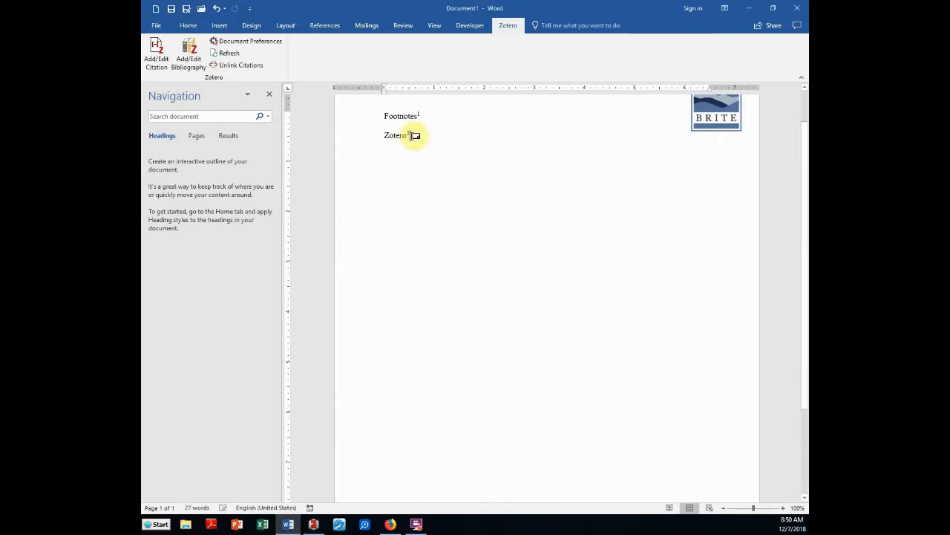
double_click(413, 136)
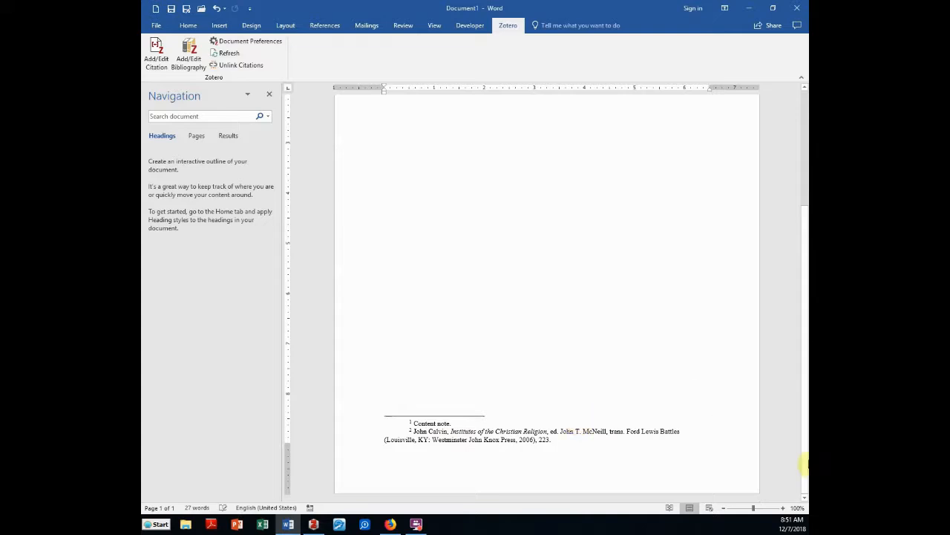
Bring up the Zotero library showing all My Library items, leaving the New Item menu unused
key("alt+Tab")
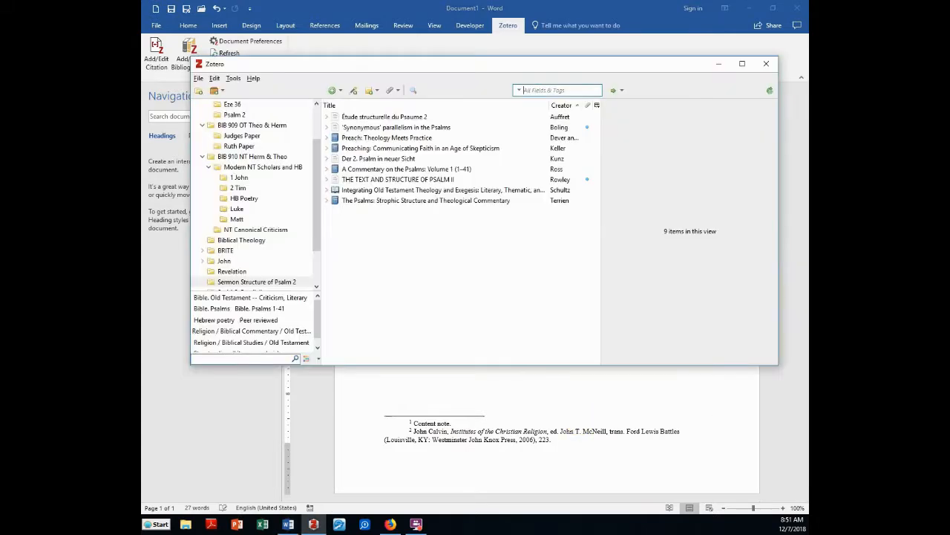
left_click_drag(315, 144, 317, 99)
left_click(222, 104)
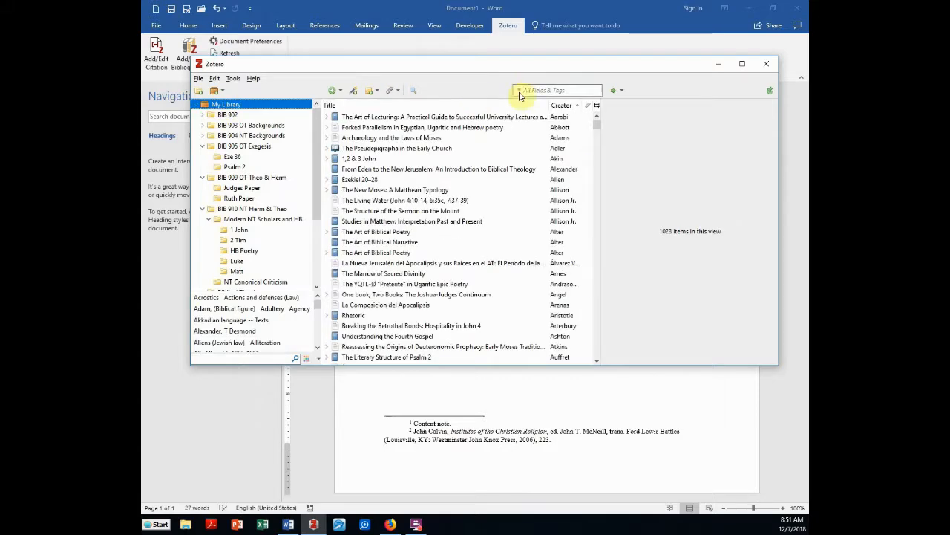
mouse_move(597, 122)
left_mouse_down()
mouse_move(600, 292)
mouse_move(598, 119)
left_mouse_up()
left_click(334, 90)
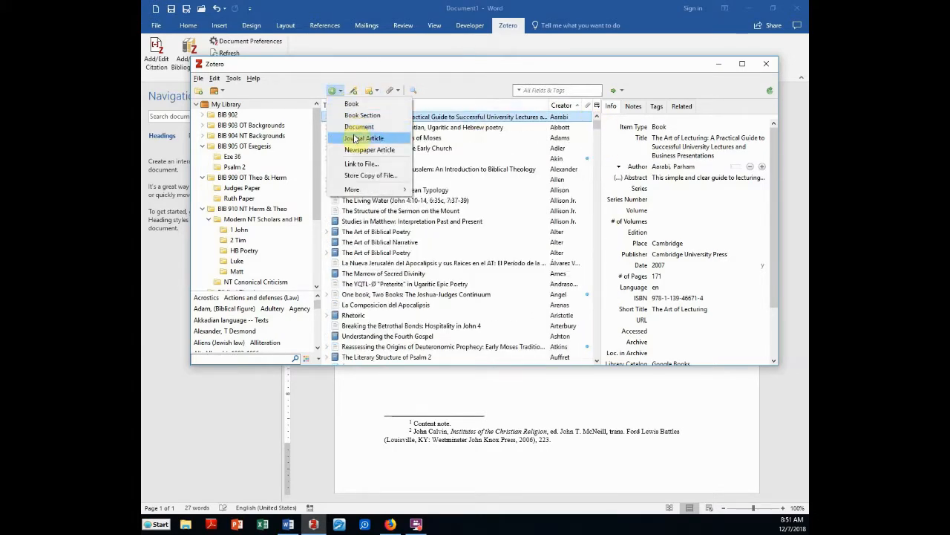
left_click(426, 76)
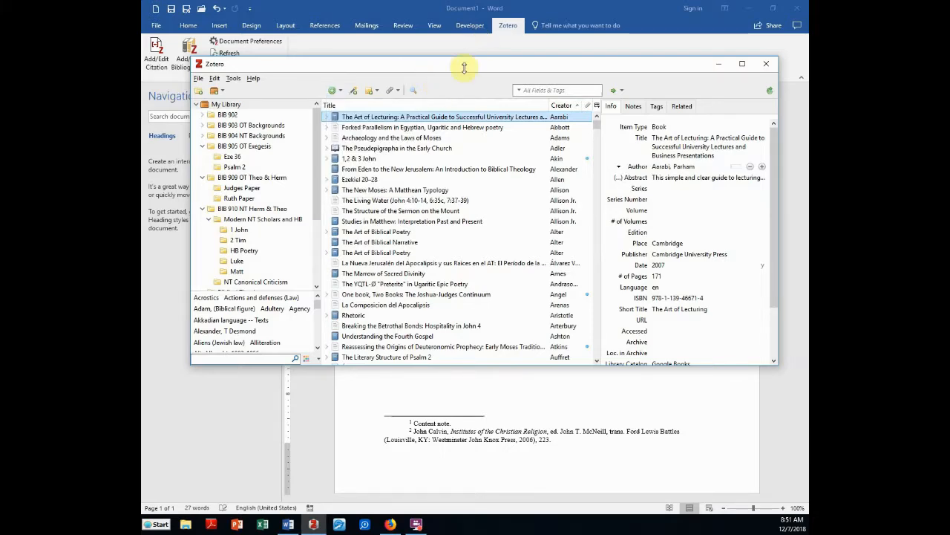
In Firefox, open Amazon in a new tab and go to the Susie book from Recently viewed
left_click(391, 524)
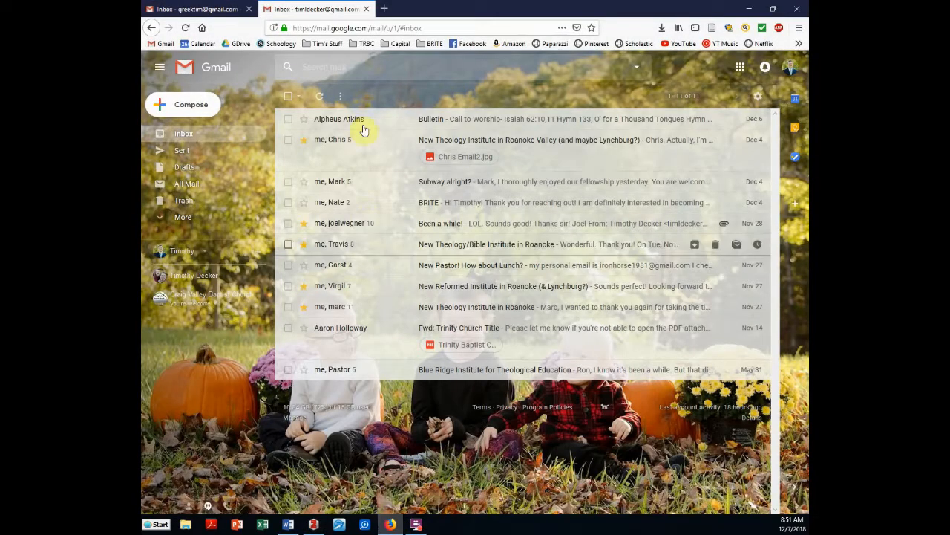
left_click(386, 9)
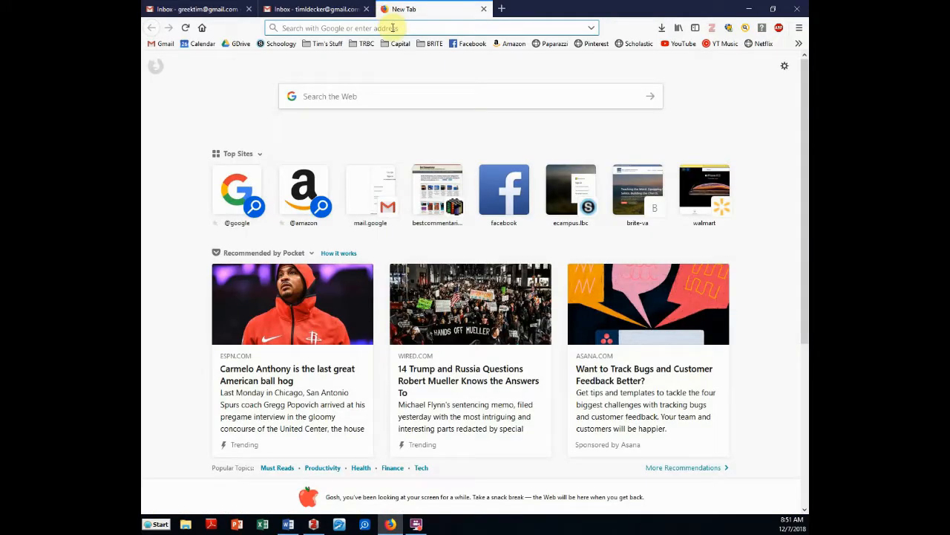
left_click(506, 48)
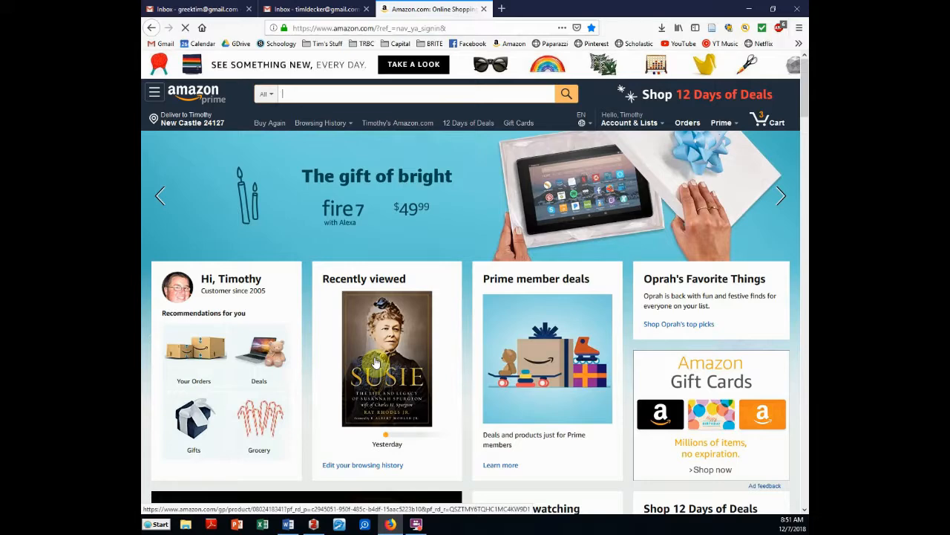
left_click(377, 362)
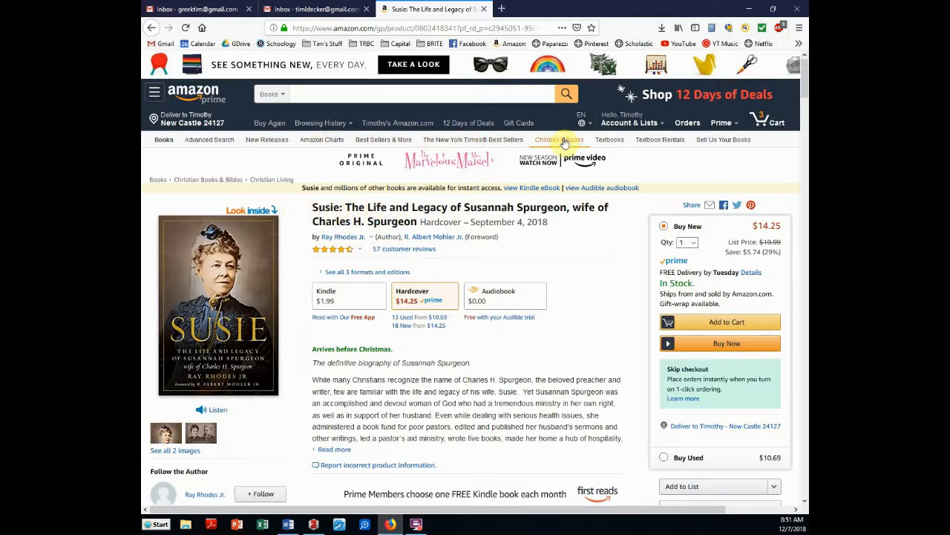
Save the Amazon Susie book page into the Zotero library with the browser connector
left_click(713, 30)
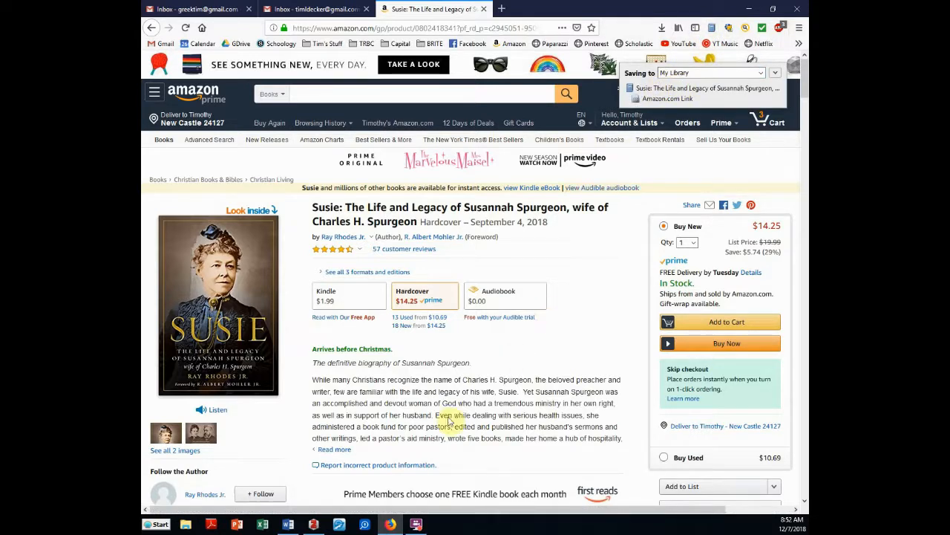
left_click(316, 525)
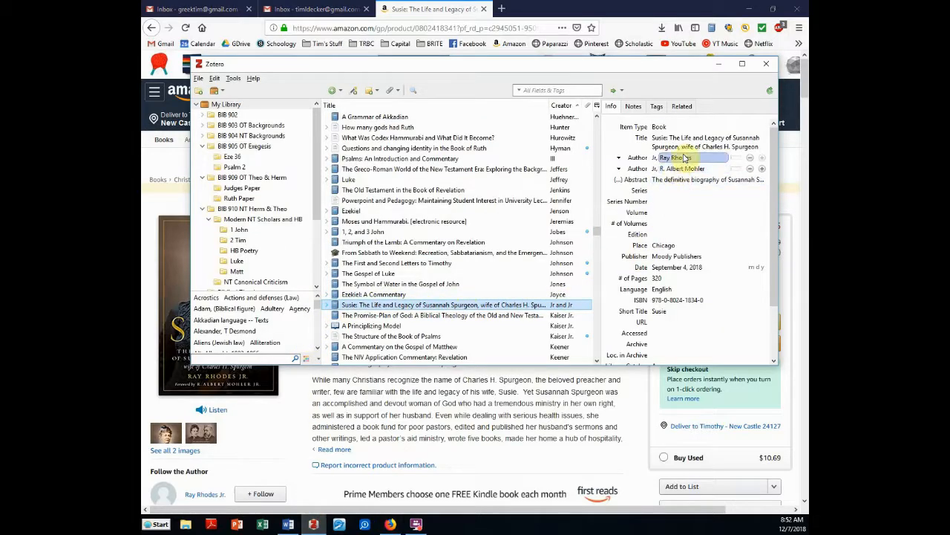
left_click(661, 171)
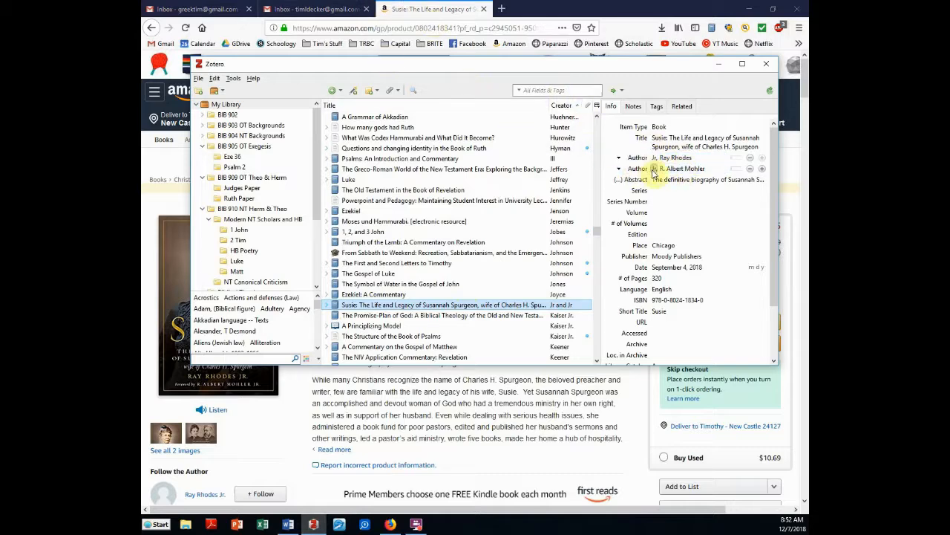
left_click(401, 11)
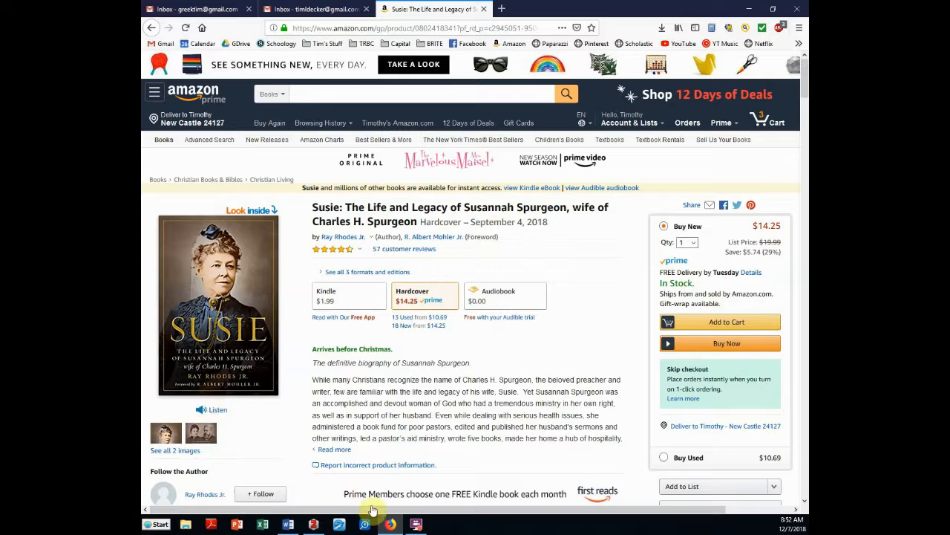
left_click(312, 524)
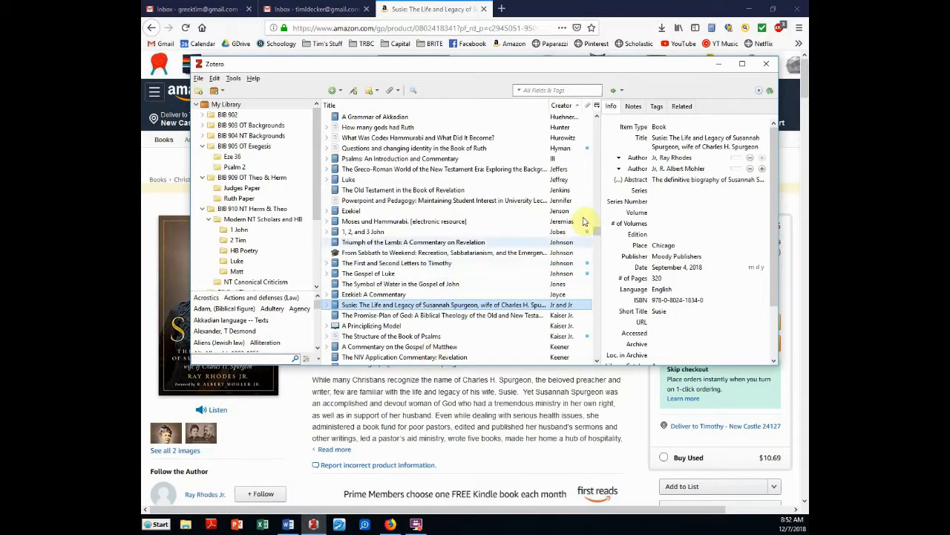
Remove the second author and set the first author to last name 'Rhodes Jr.', first name 'Ray'
left_click(636, 169)
left_click(698, 171)
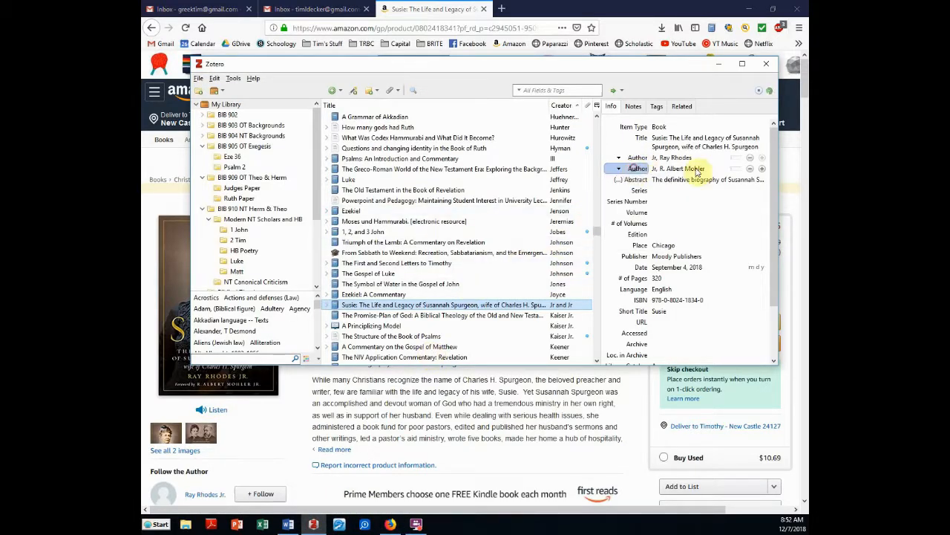
left_click(751, 170)
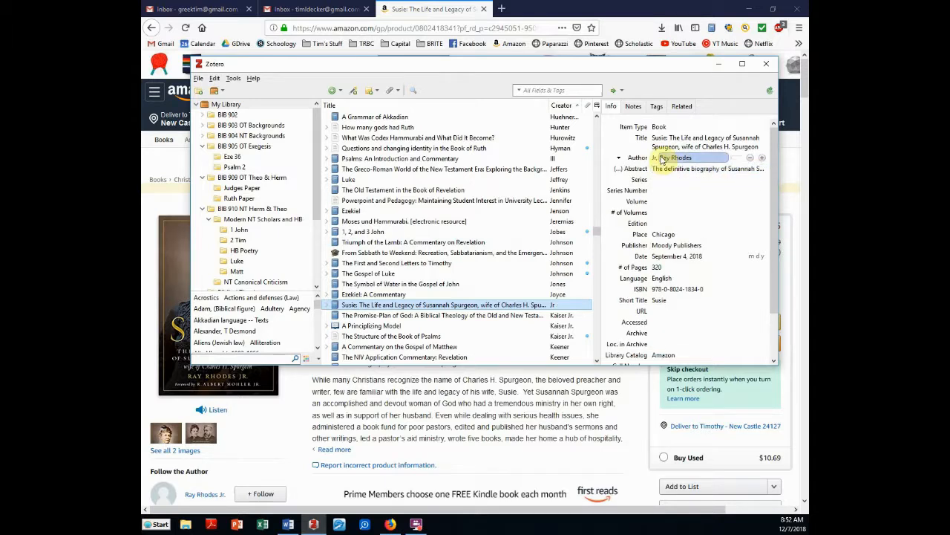
left_click(674, 159)
key("shift+Tab")
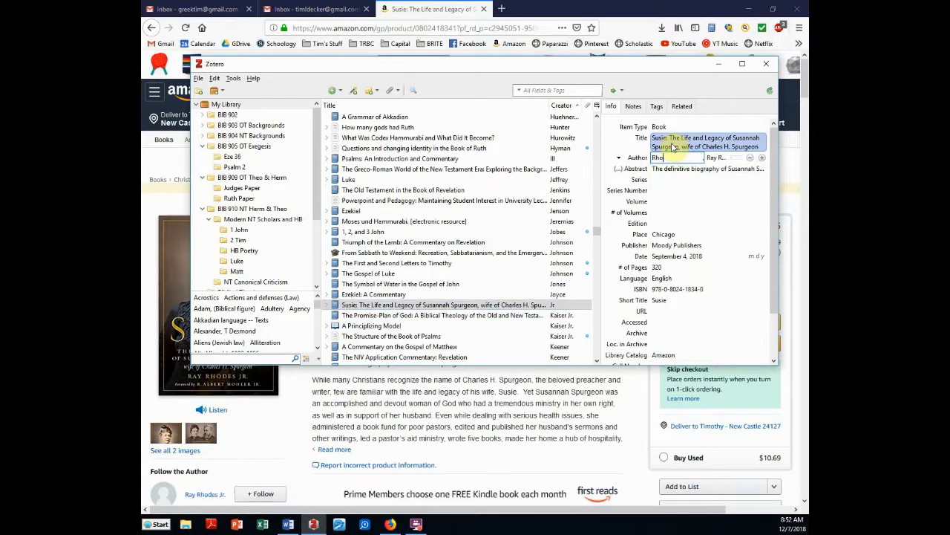
key("Tab")
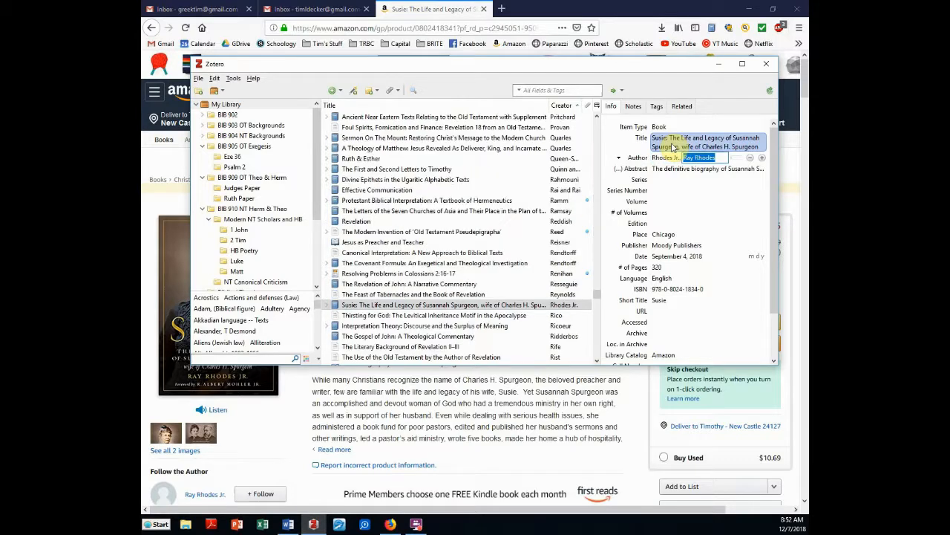
type("Ray")
key("Tab")
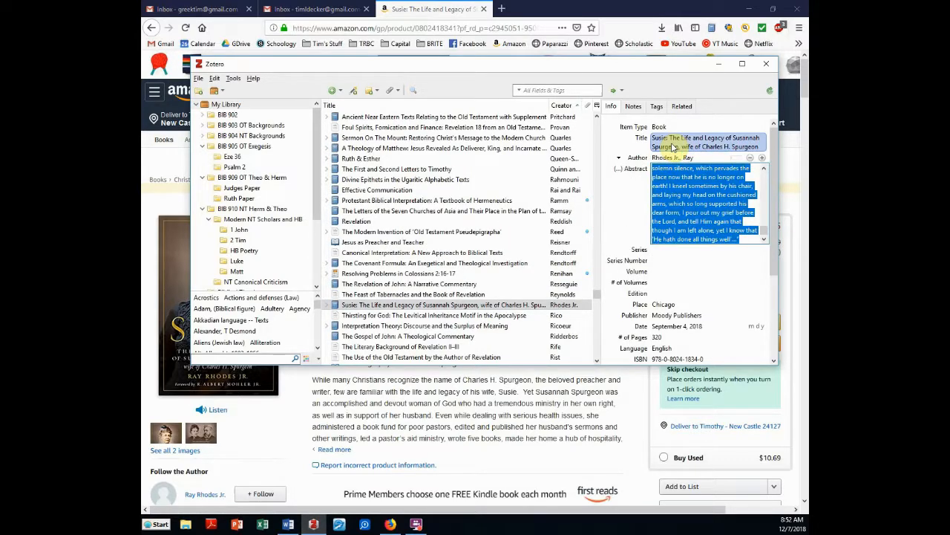
left_click(691, 272)
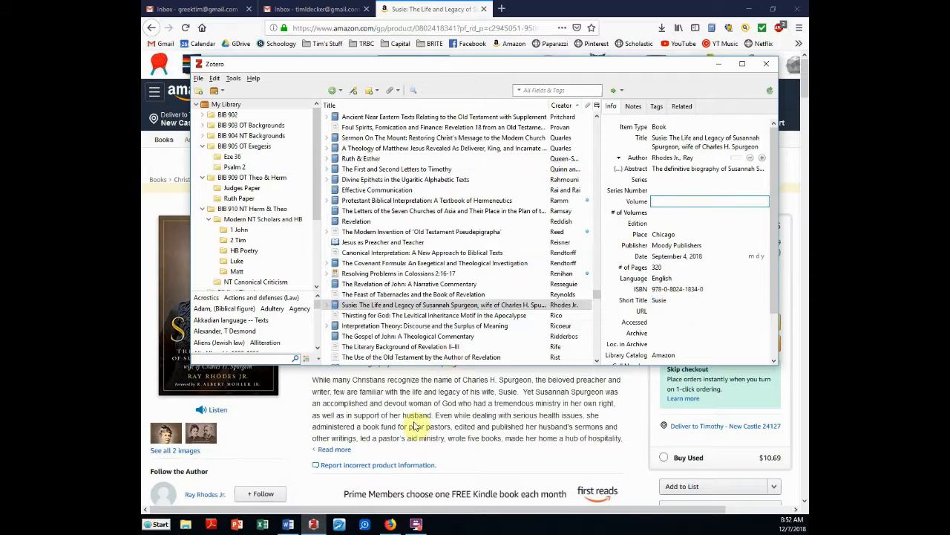
In Word, add a new line below Zotero² reading 'Susie was a Calvinist.'
left_click(288, 524)
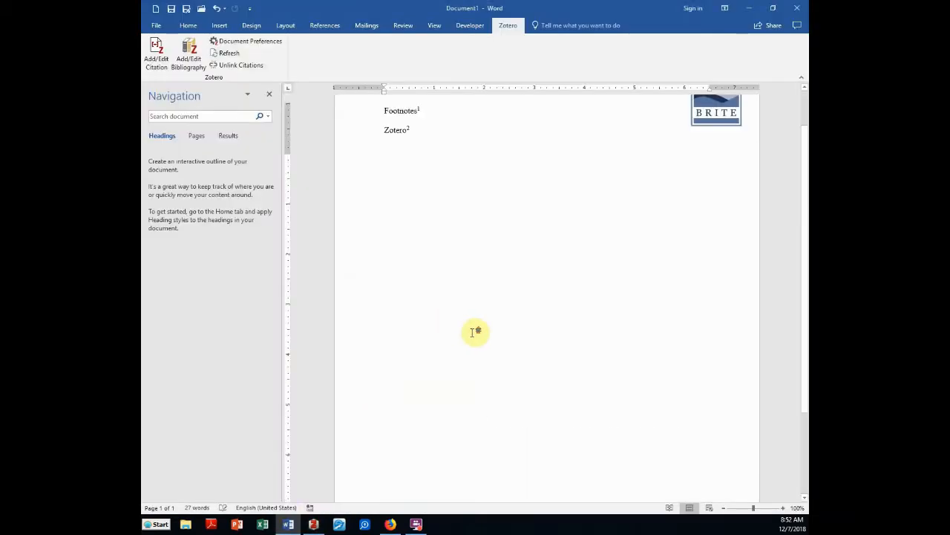
scroll(498, 289, "up", 1)
key("Return")
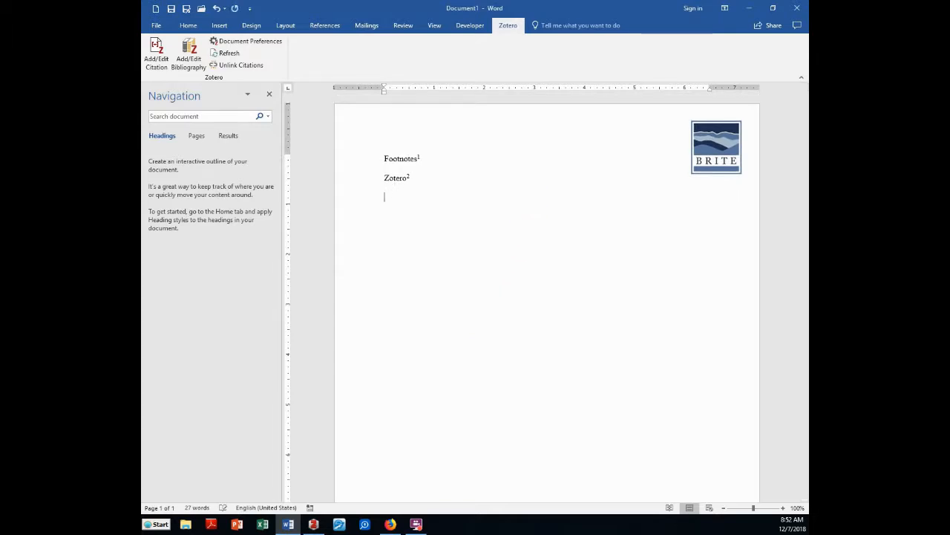
type("Susie was a Calvinist.")
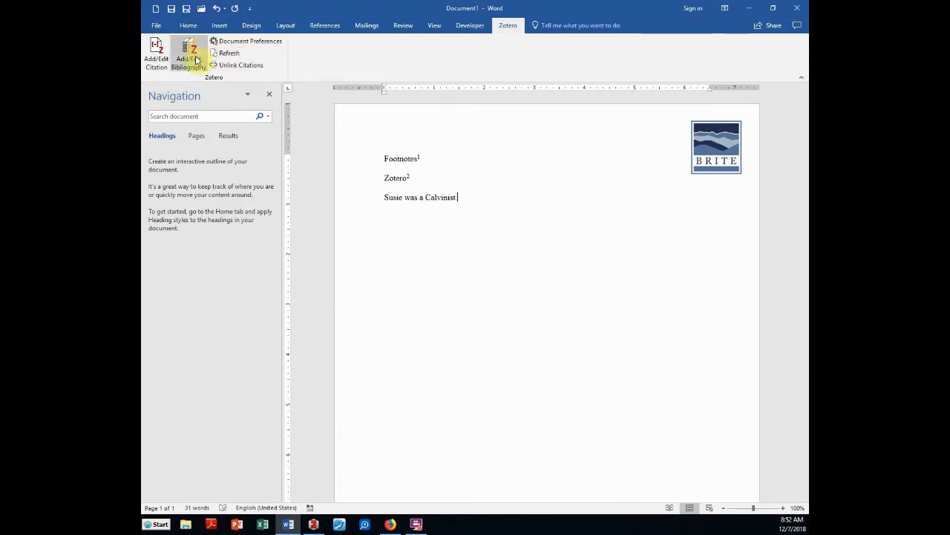
left_click(155, 60)
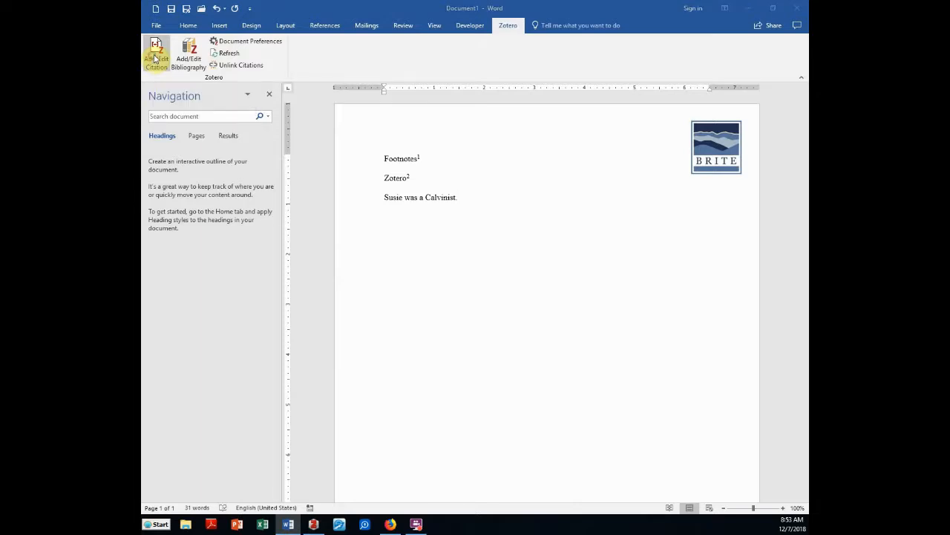
Cite the Susie biography at page 13 as footnote 3, then return to the sentence end
type("su")
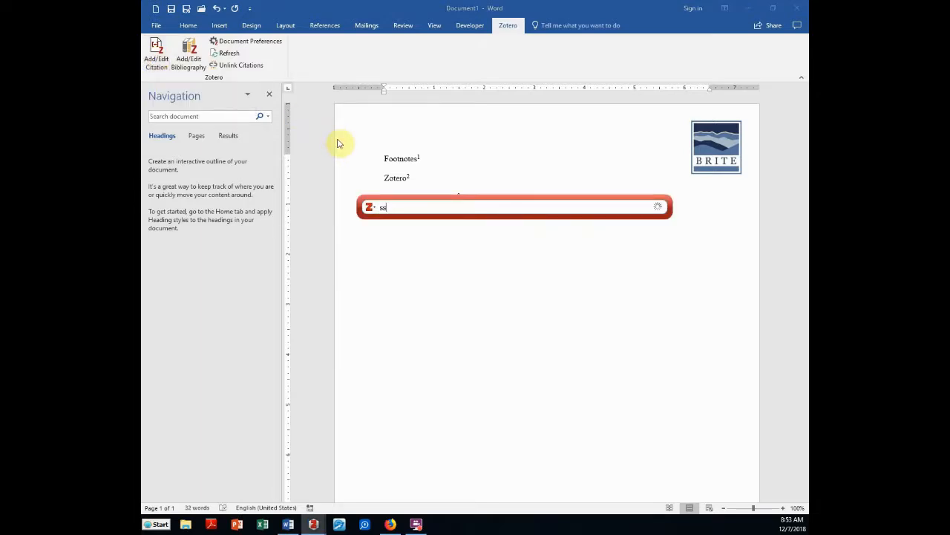
type("sie")
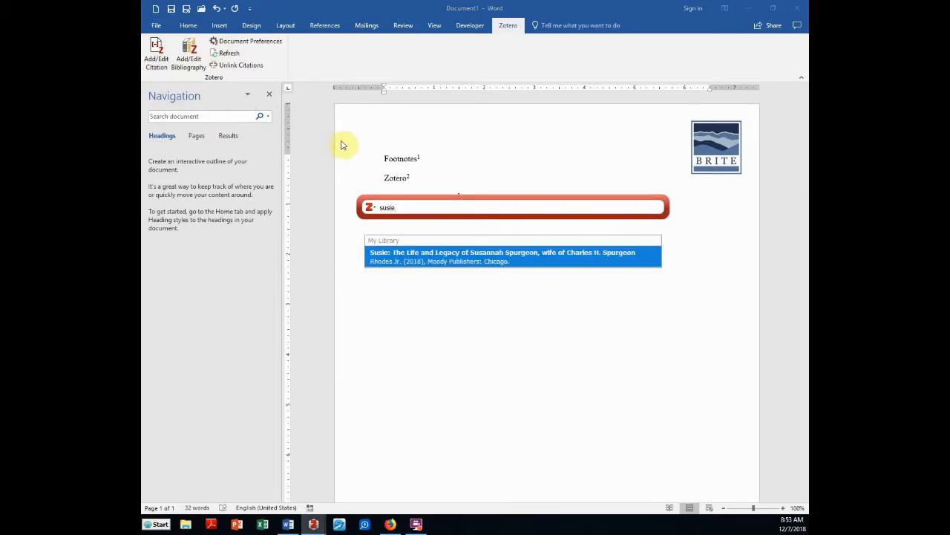
left_click(448, 263)
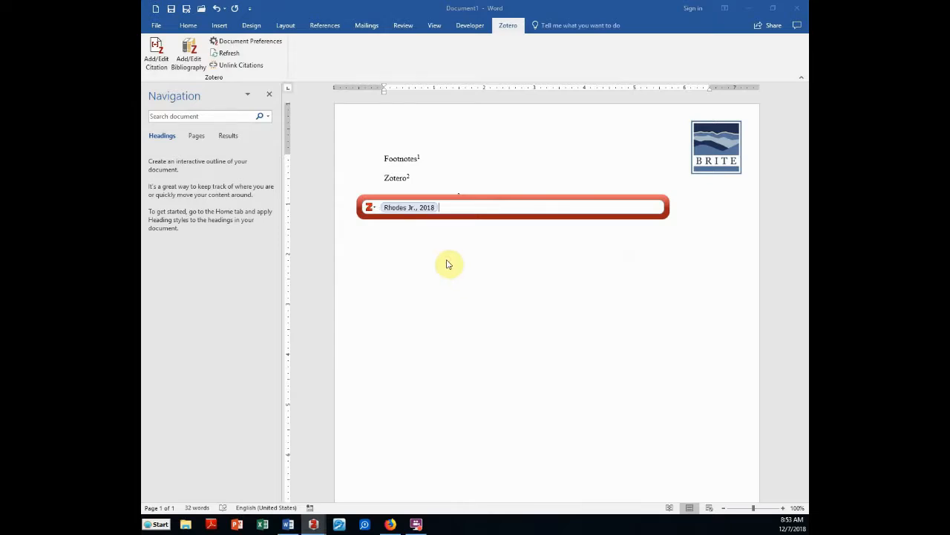
type(", p. 13")
key("Return")
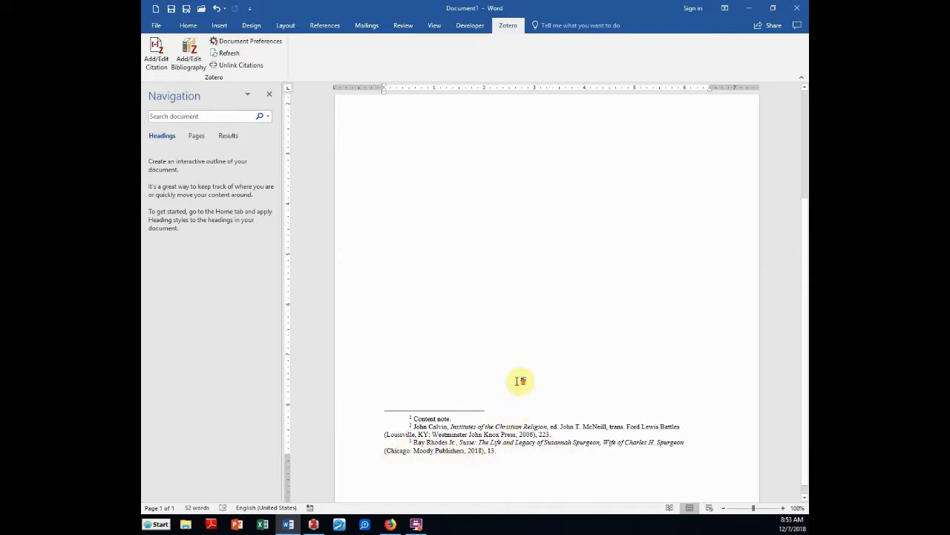
scroll(518, 382, "up", 9)
scroll(521, 202, "up", 1)
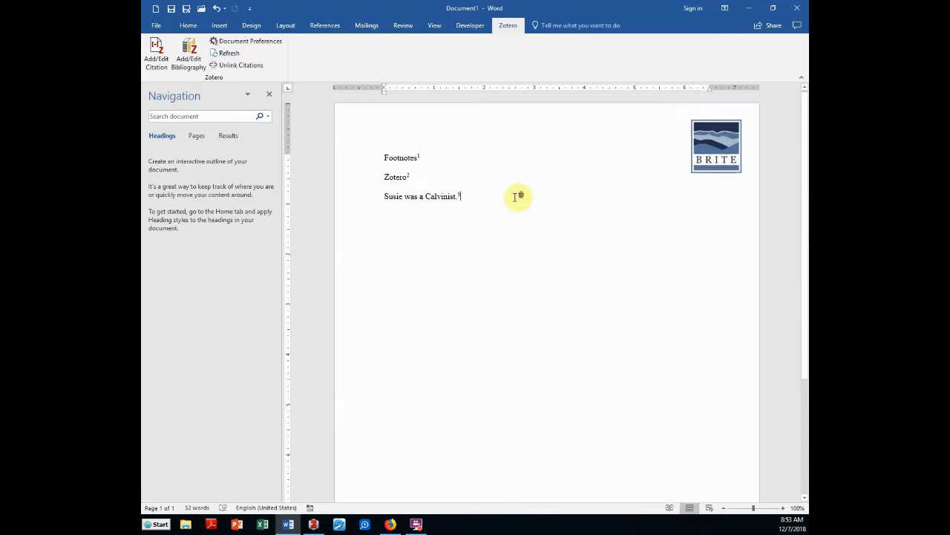
left_click(517, 197)
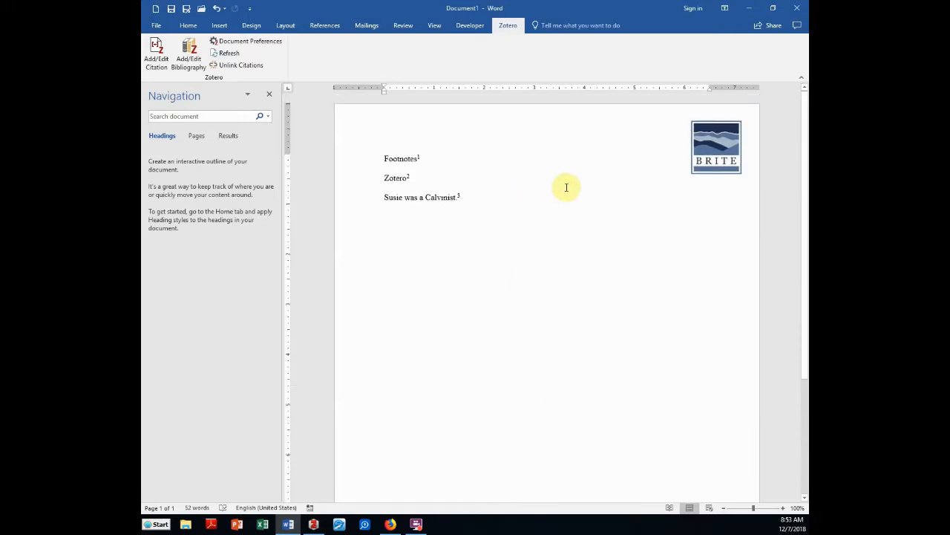